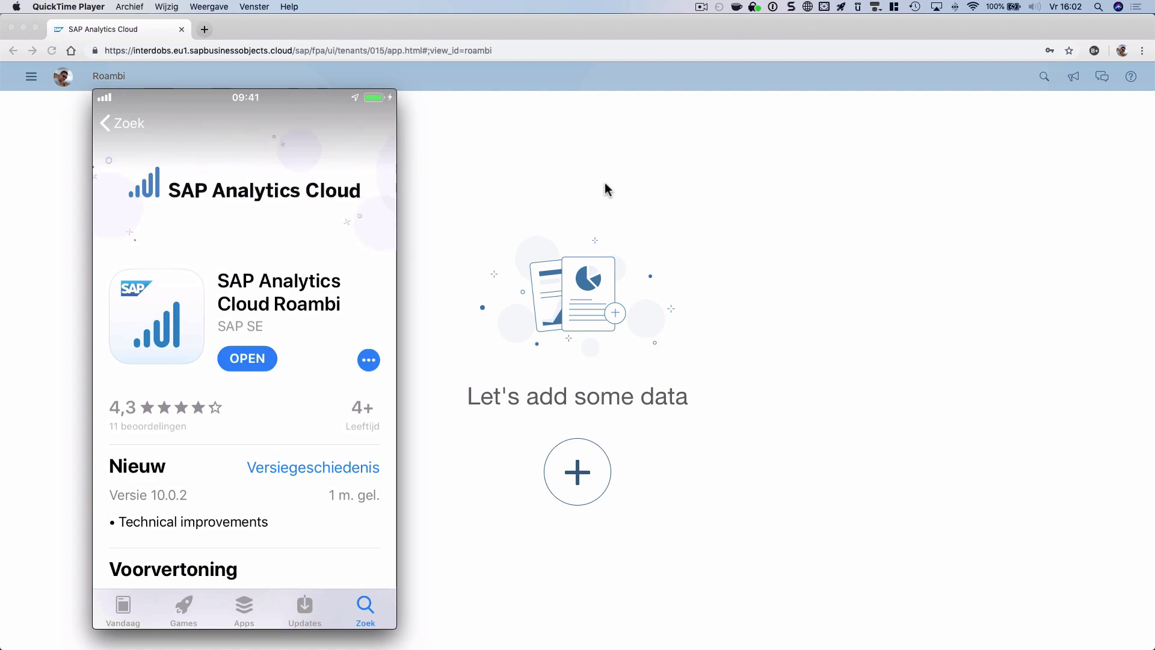
Leave the iPhone mirror and start a new Roambi from the Create menu
left_click(626, 175)
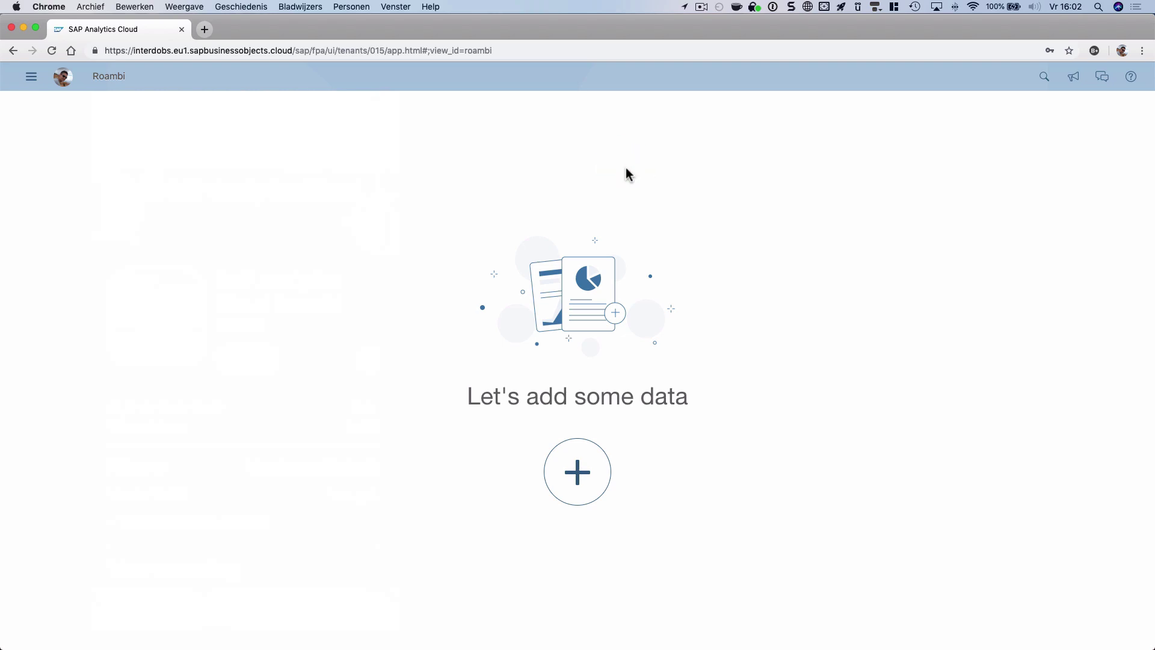
left_click(28, 78)
mouse_move(65, 134)
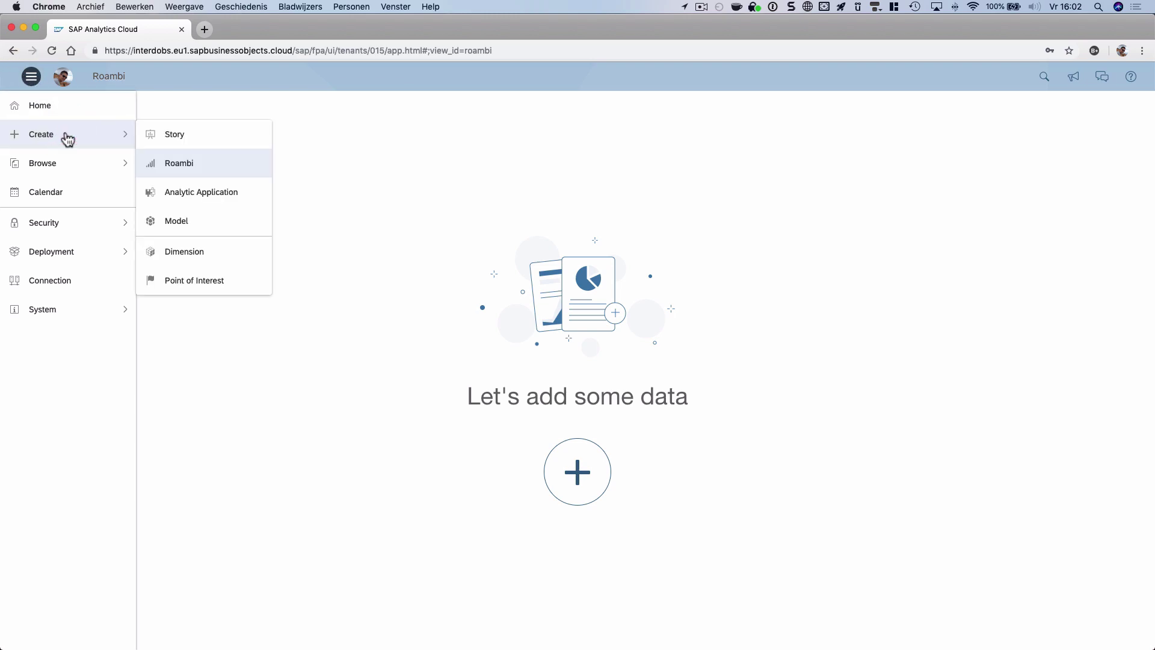
left_click(210, 165)
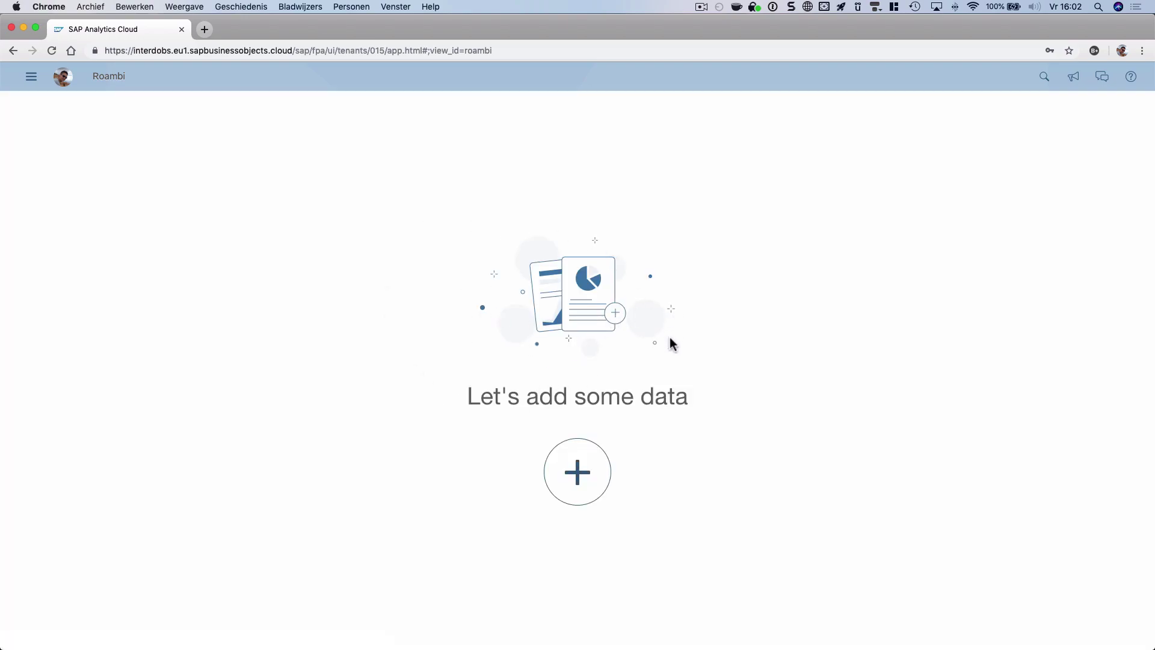
Add RDW_1718_personenwagens as the Roambi's data source by searching for 'rdw'
left_click(589, 475)
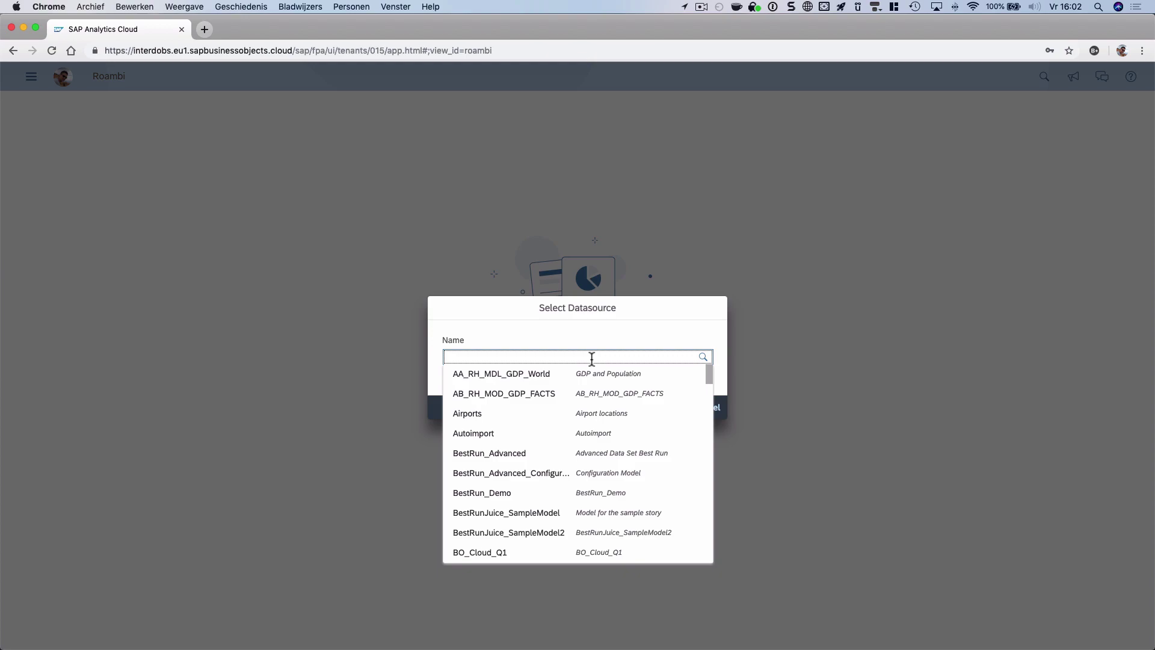
type("rdw")
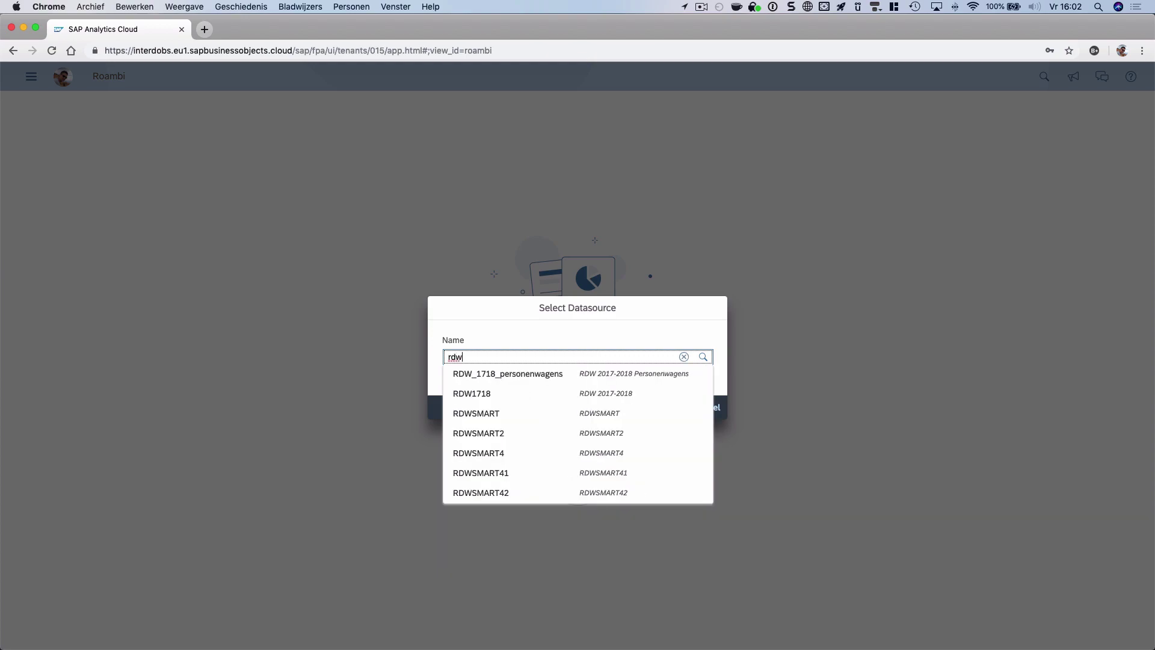
key("Down")
key("Return")
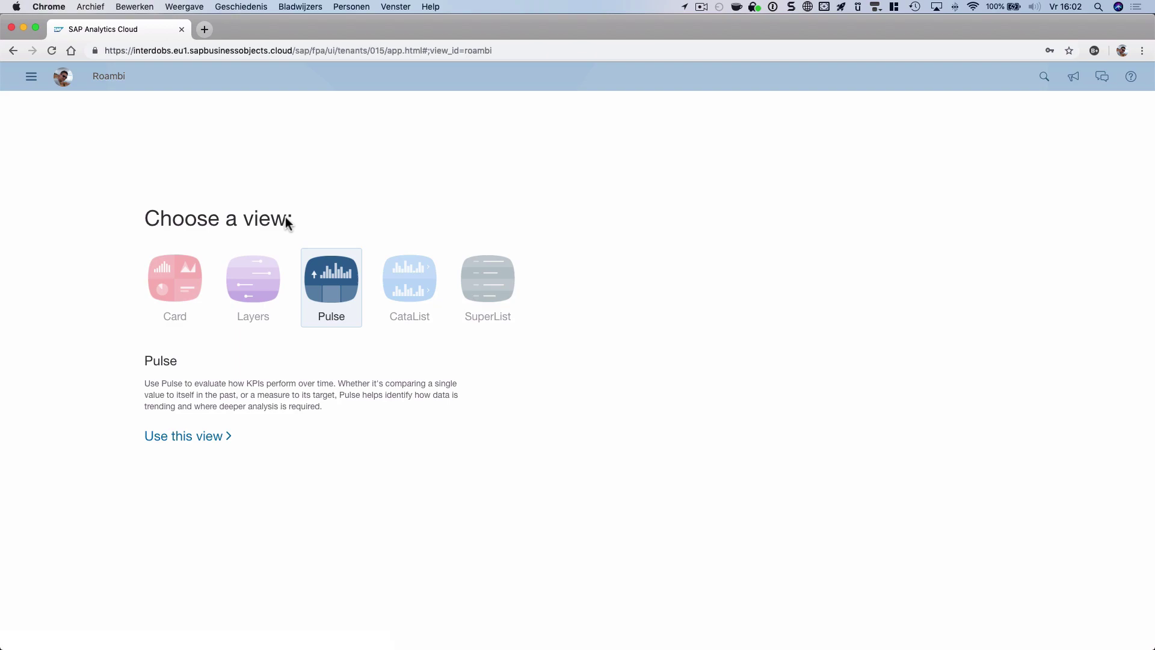
Compare the Card, SuperList and CataList view descriptions against the Pulse view
left_click(238, 273)
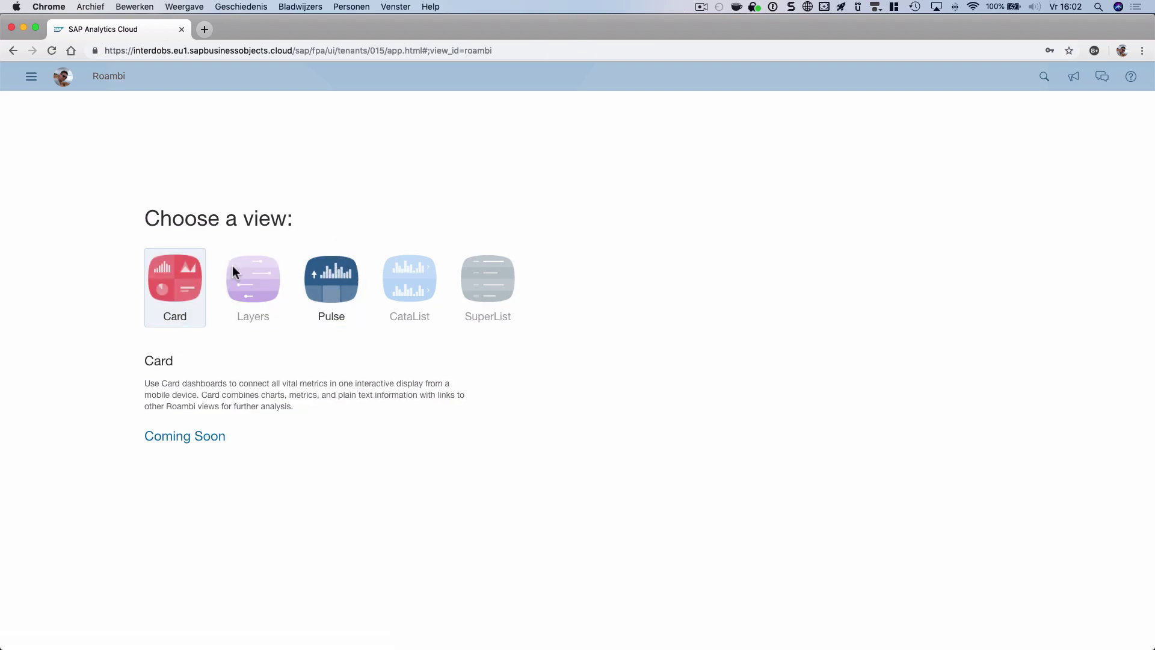
left_click(316, 283)
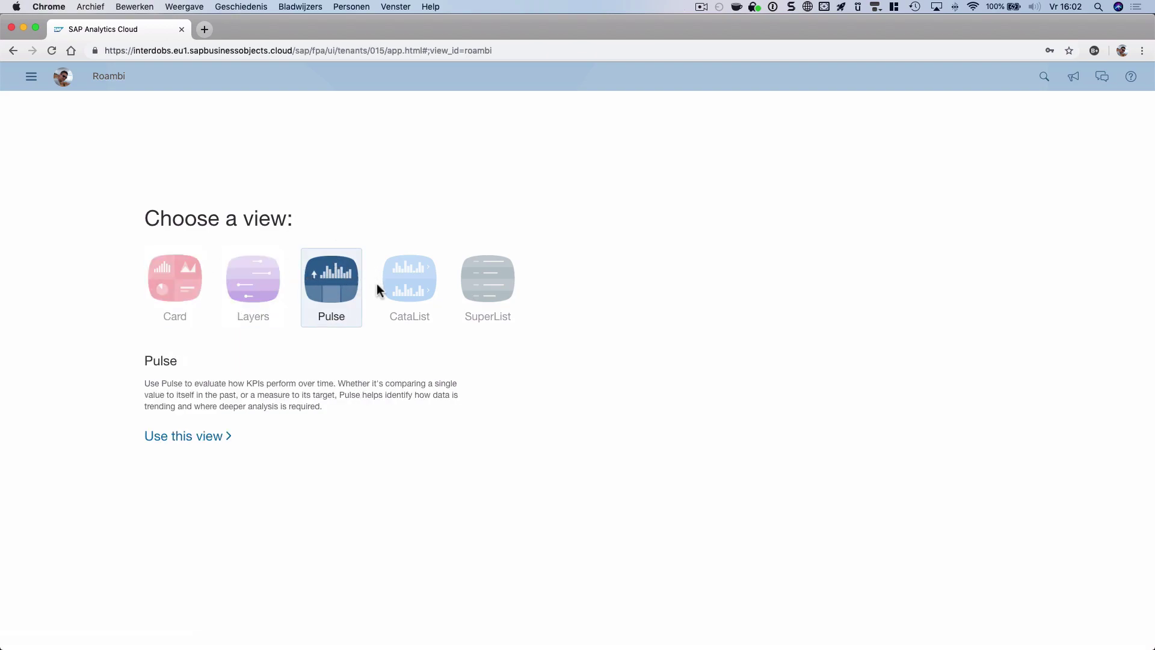
left_click(488, 288)
left_click(342, 299)
left_click(408, 302)
left_click(475, 303)
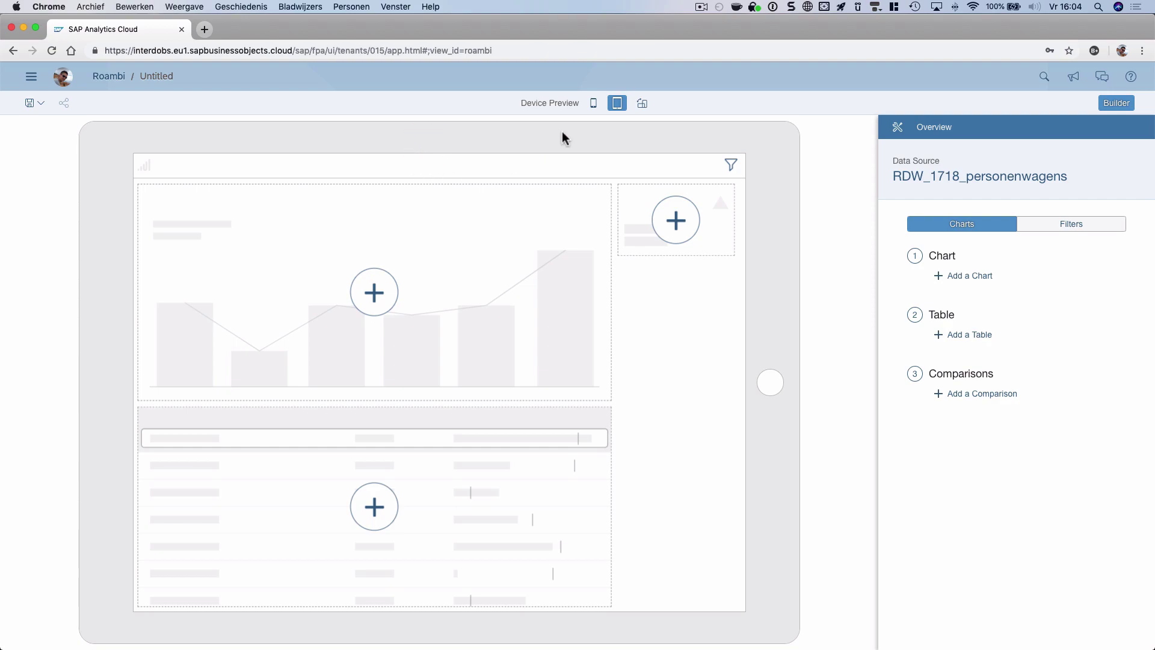
left_click(593, 106)
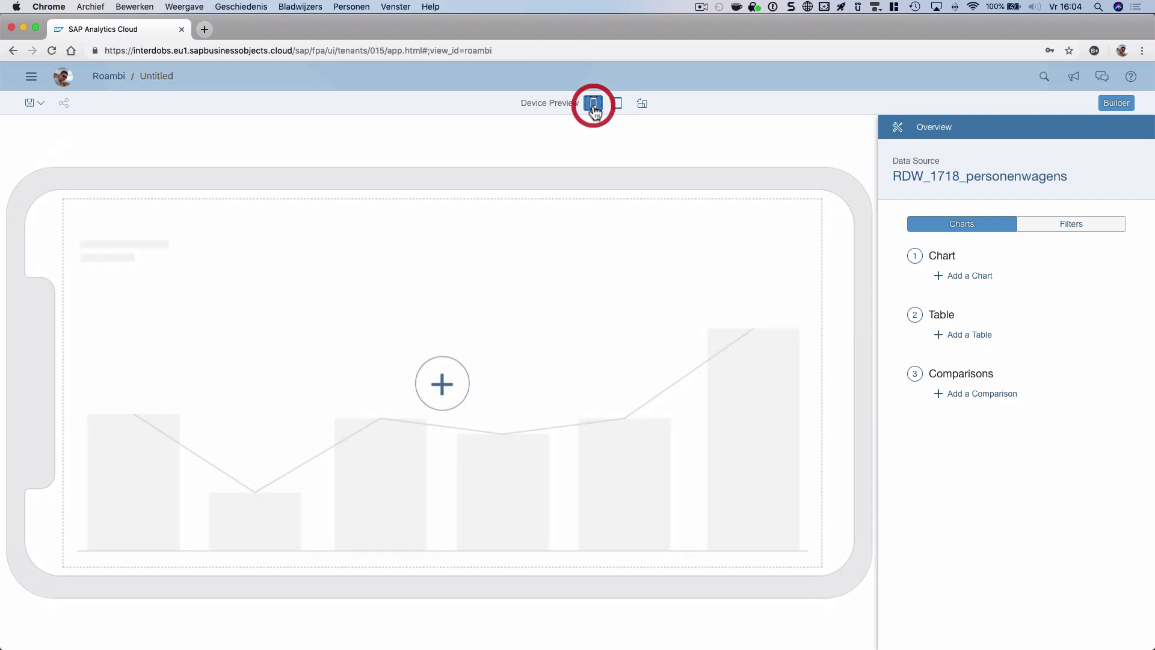
left_click(642, 104)
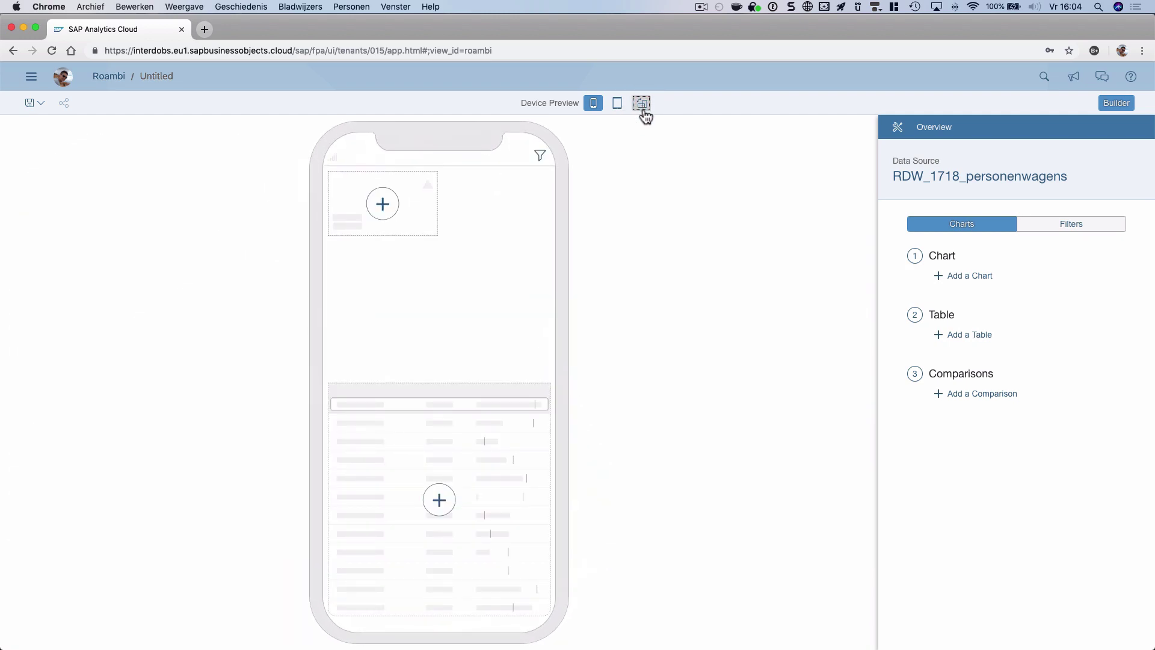
left_click(616, 104)
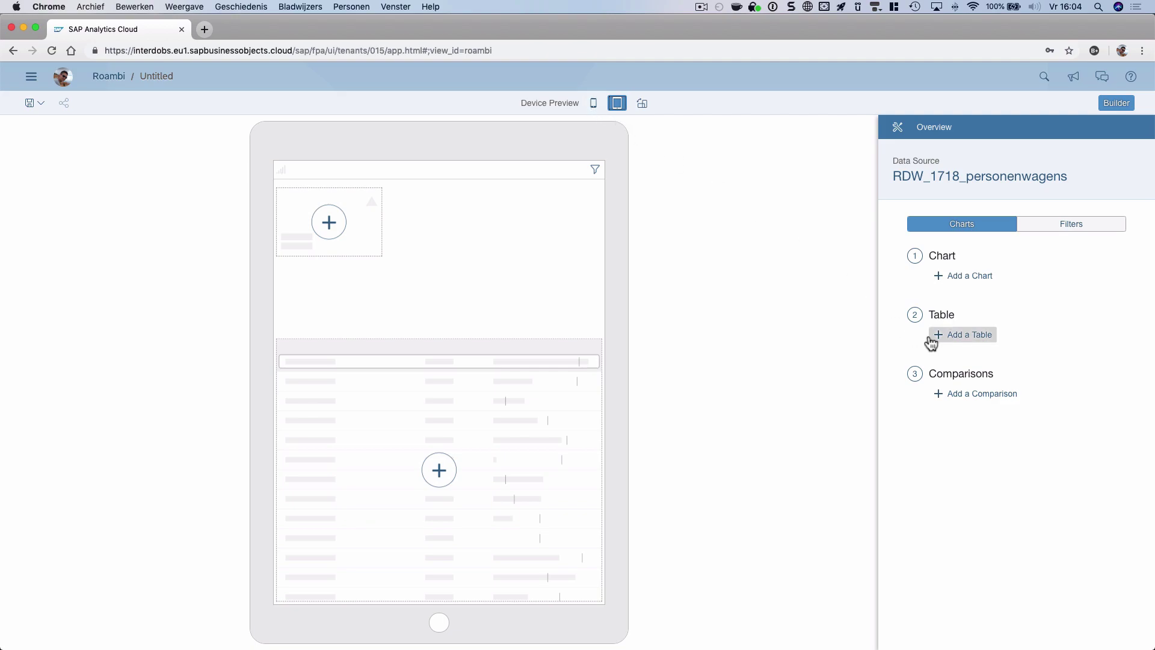
left_click(642, 104)
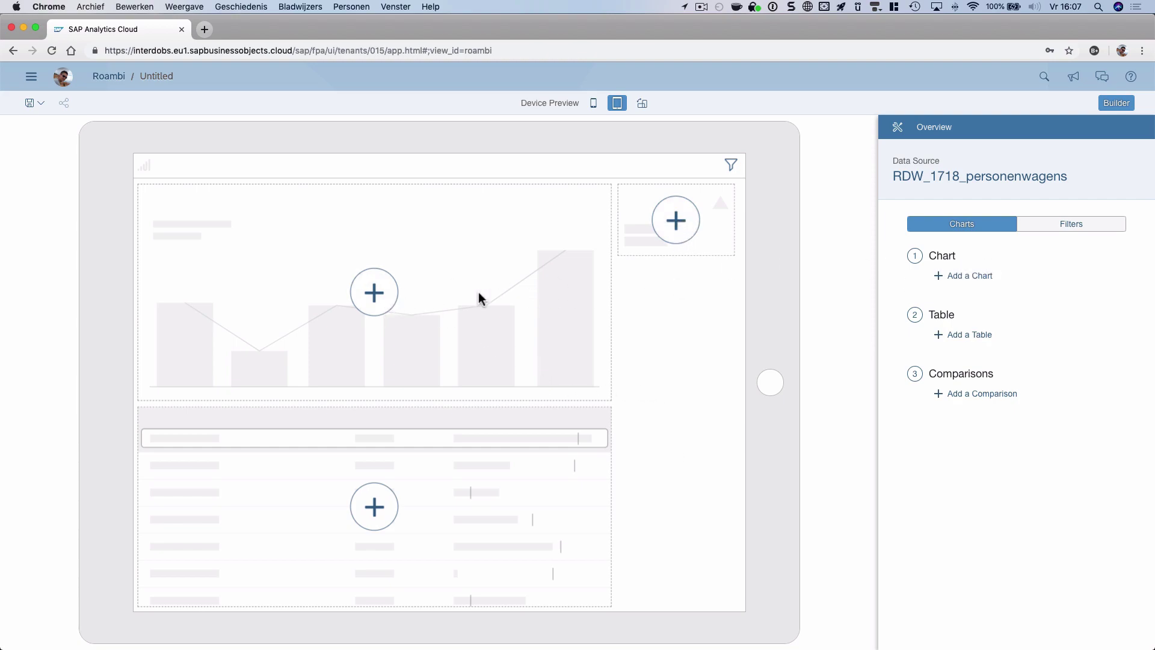
Set the Pulse chart's dimension to Maand, then bring up the table settings
left_click(376, 294)
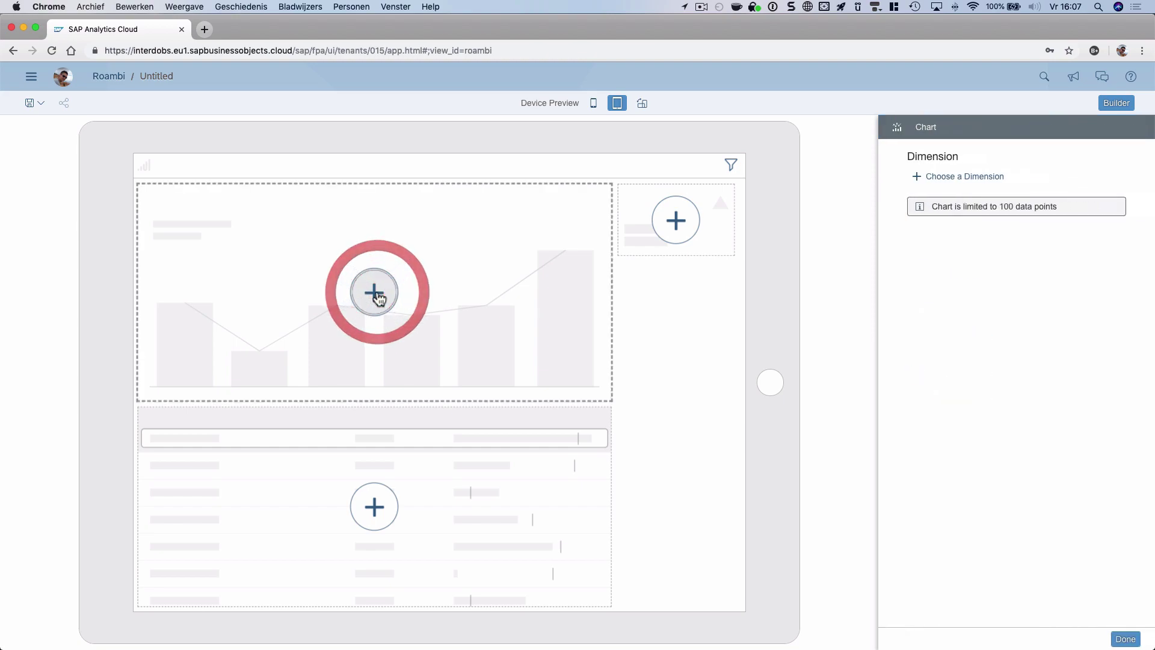
left_click(959, 178)
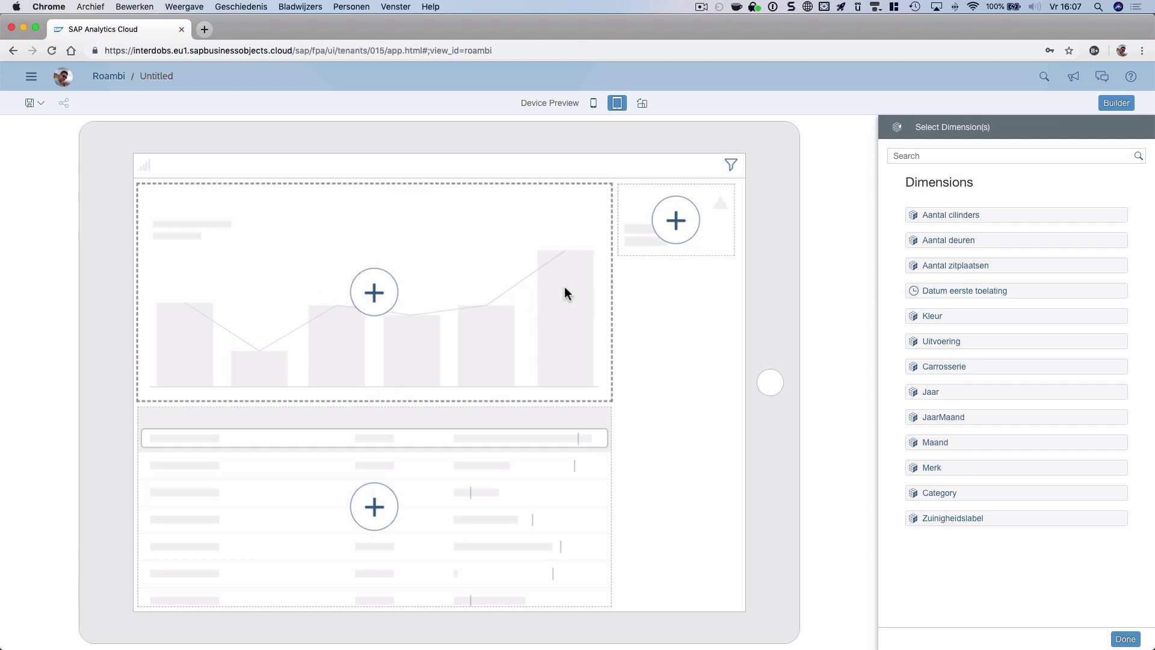
left_click(942, 446)
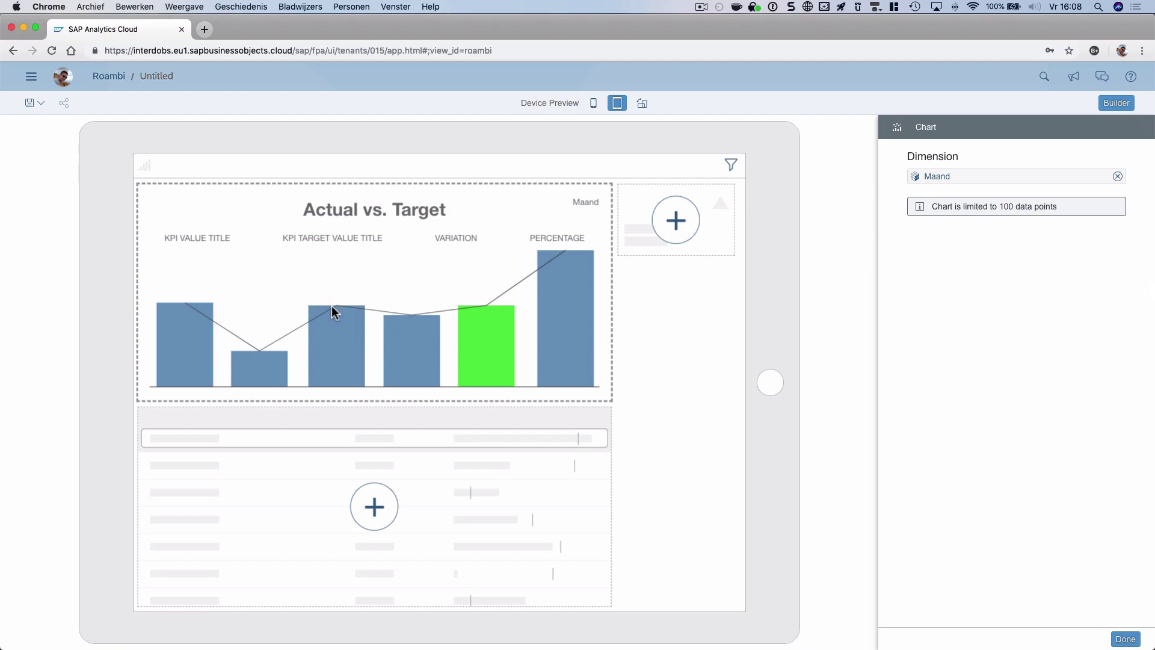
left_click(381, 511)
left_click(374, 499)
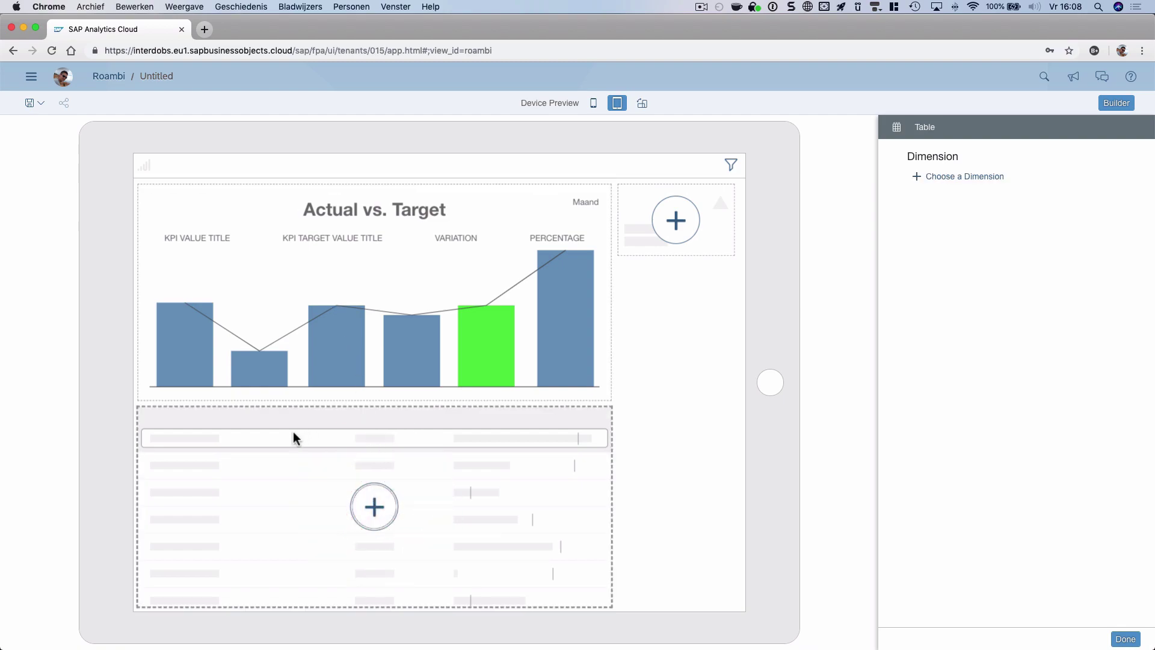
Set the table's dimension to Merk and start the first comparison
left_click(373, 503)
left_click(942, 177)
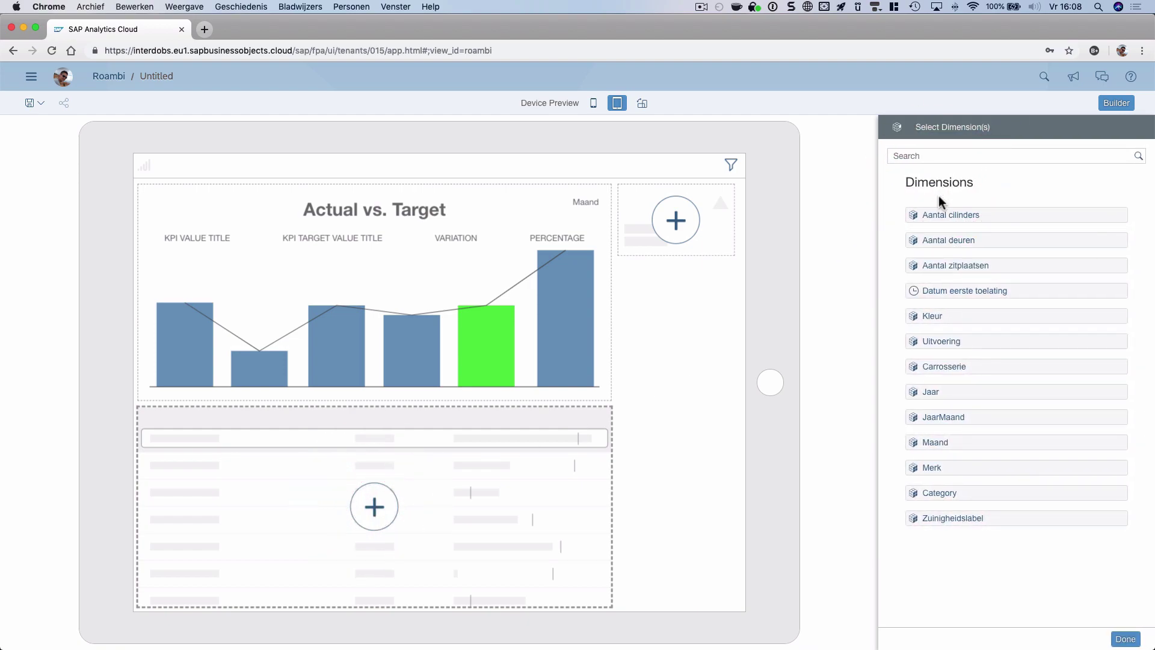
left_click(940, 468)
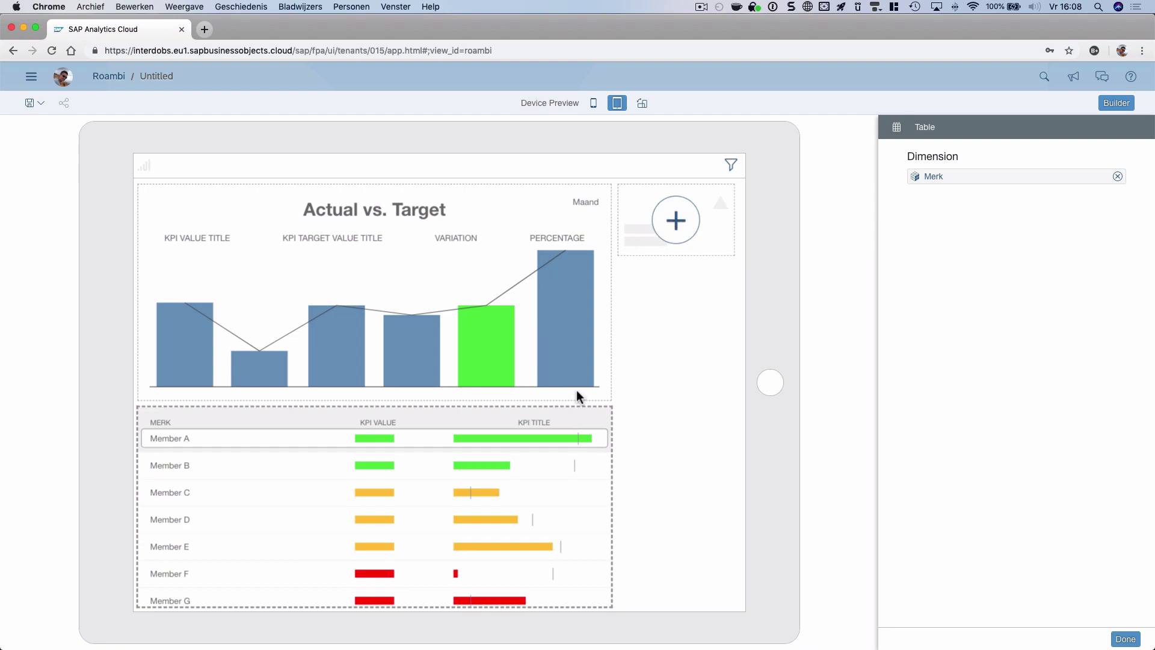
left_click(678, 221)
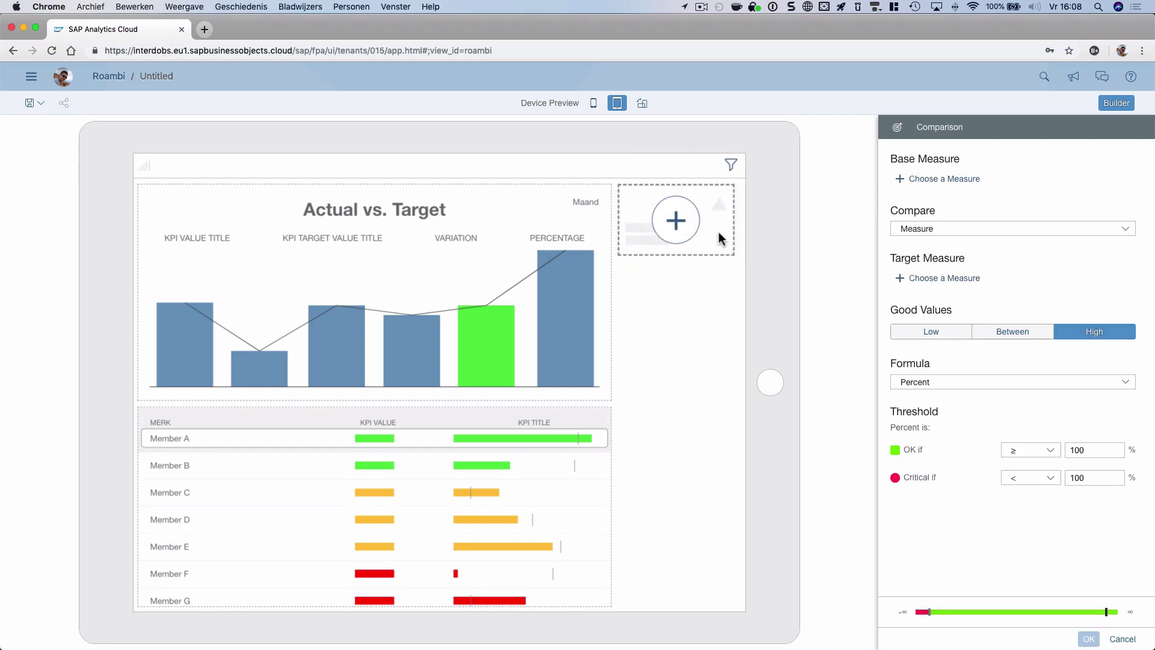
Set the comparison's base measure to Omzet 2018 and target measure to Omzet 2017
left_click(956, 180)
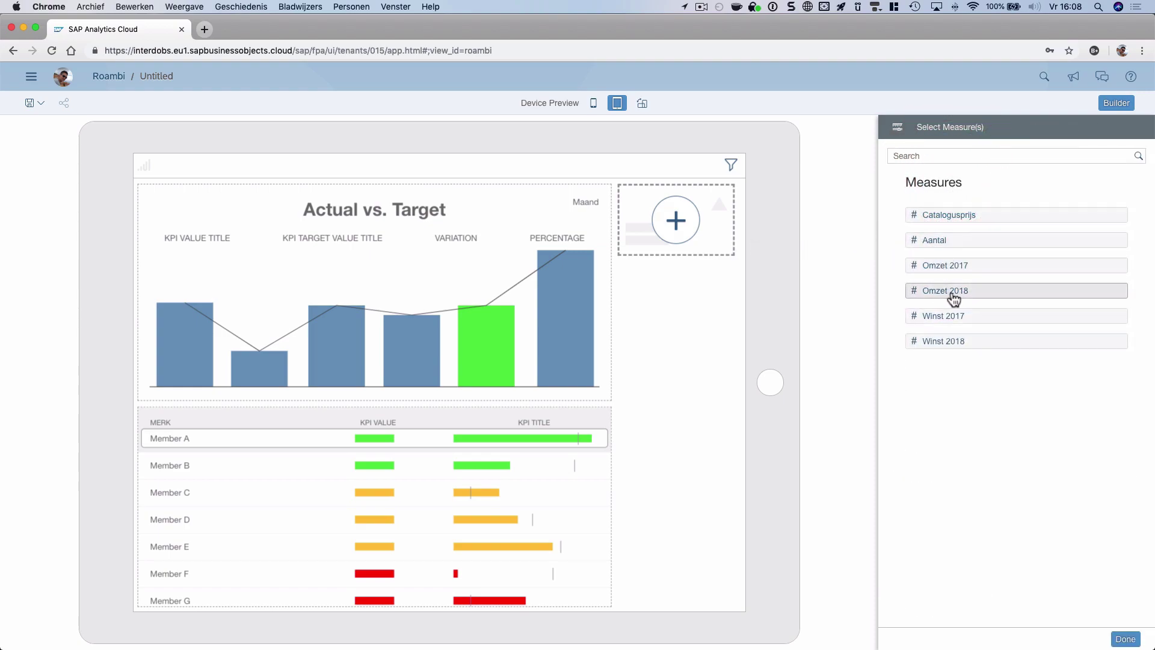
left_click(956, 291)
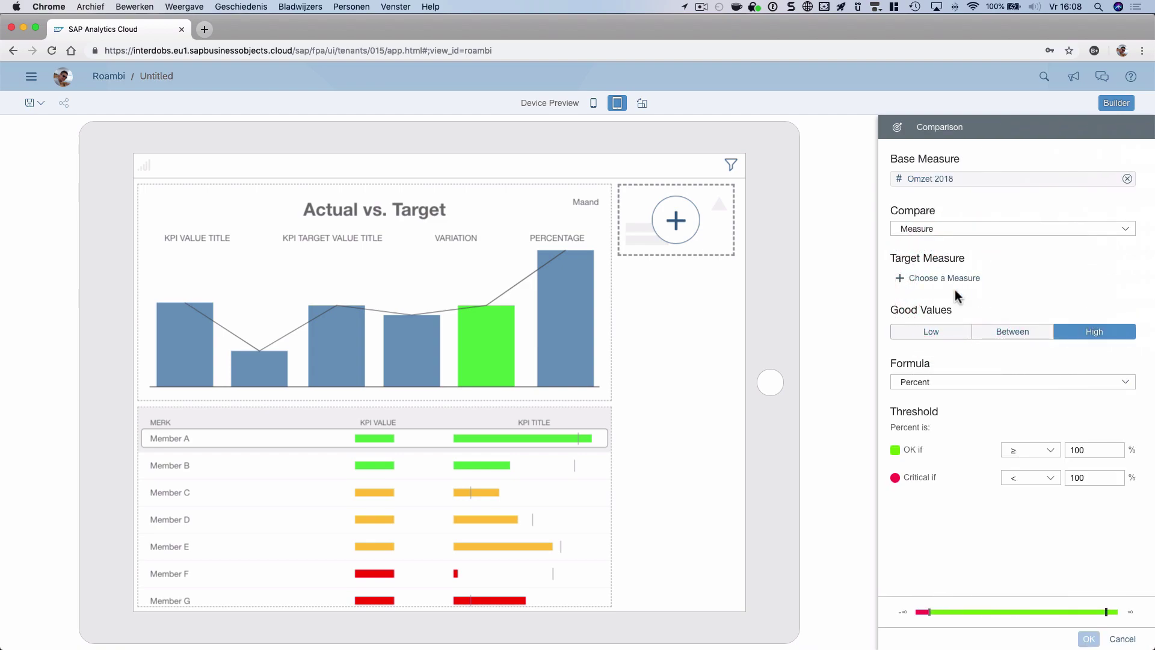
left_click(942, 278)
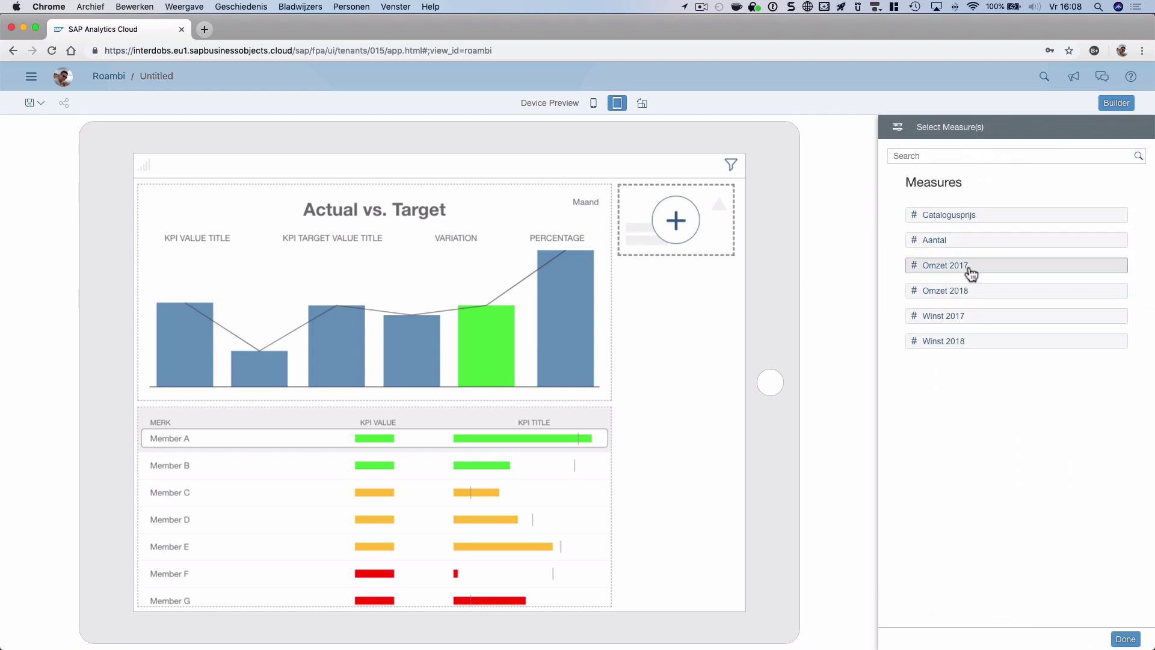
left_click(966, 268)
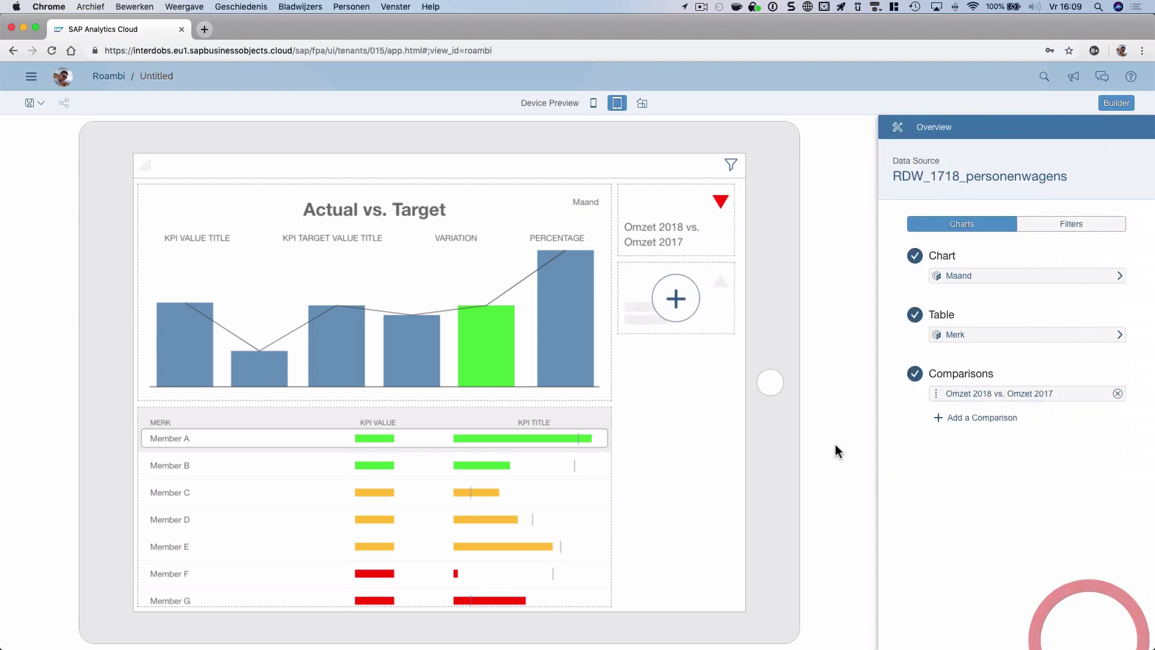
Add a comparison with base Winst 2018, target Winst 2017 and the Percent formula
left_click(677, 298)
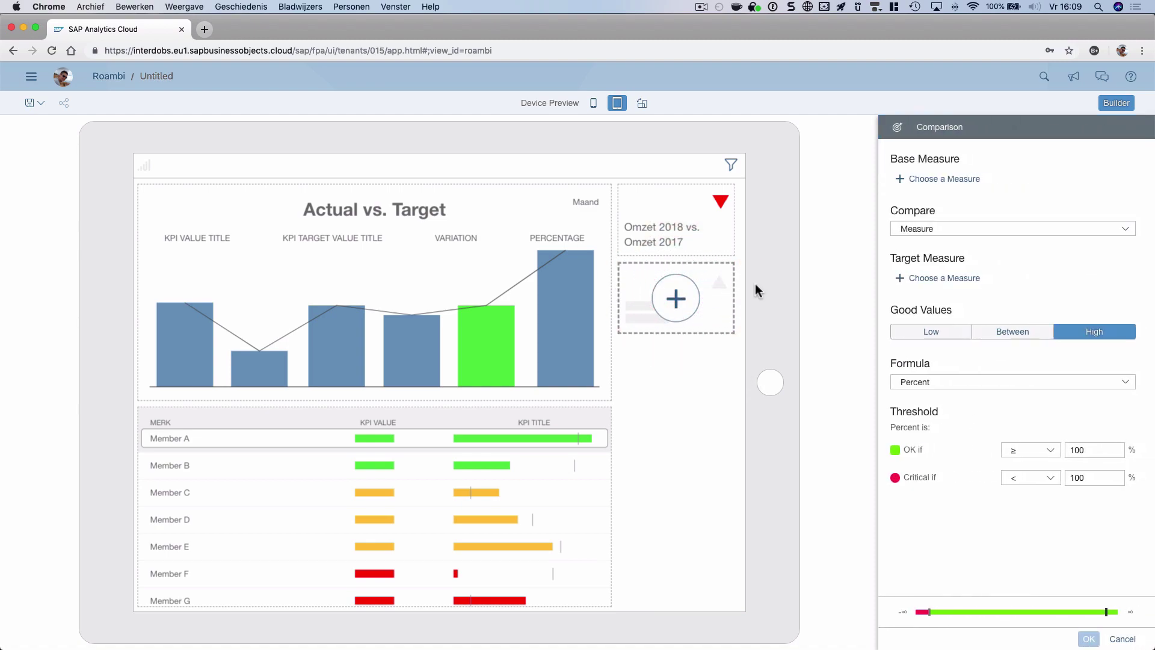
left_click(942, 179)
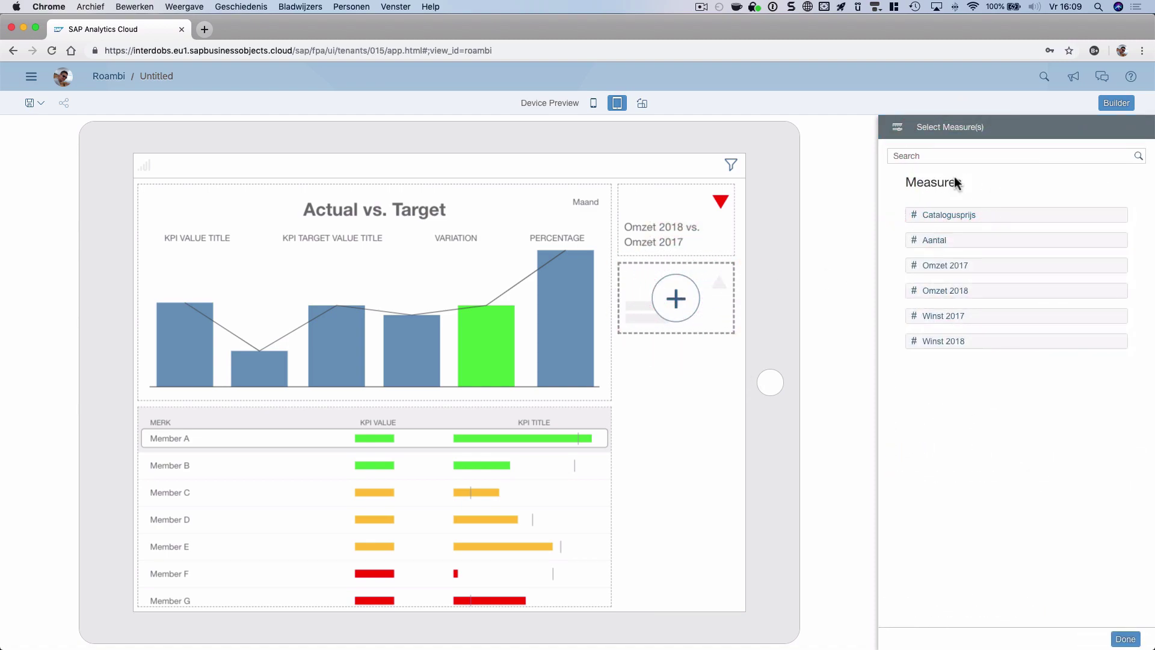
left_click(951, 343)
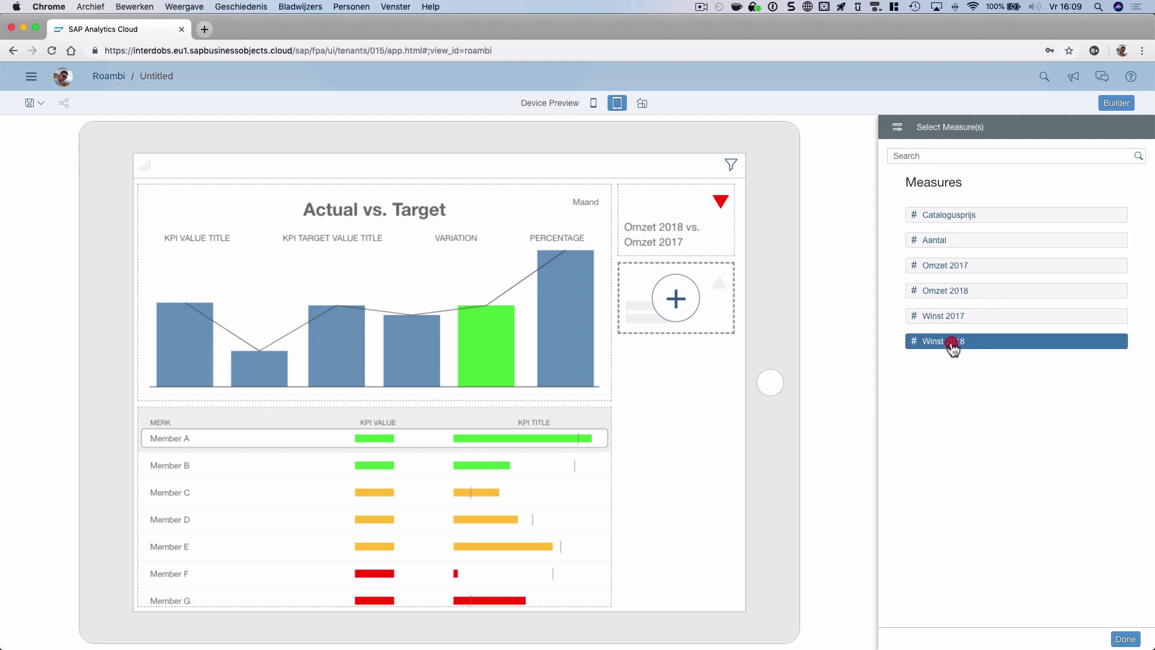
left_click(941, 278)
left_click(955, 316)
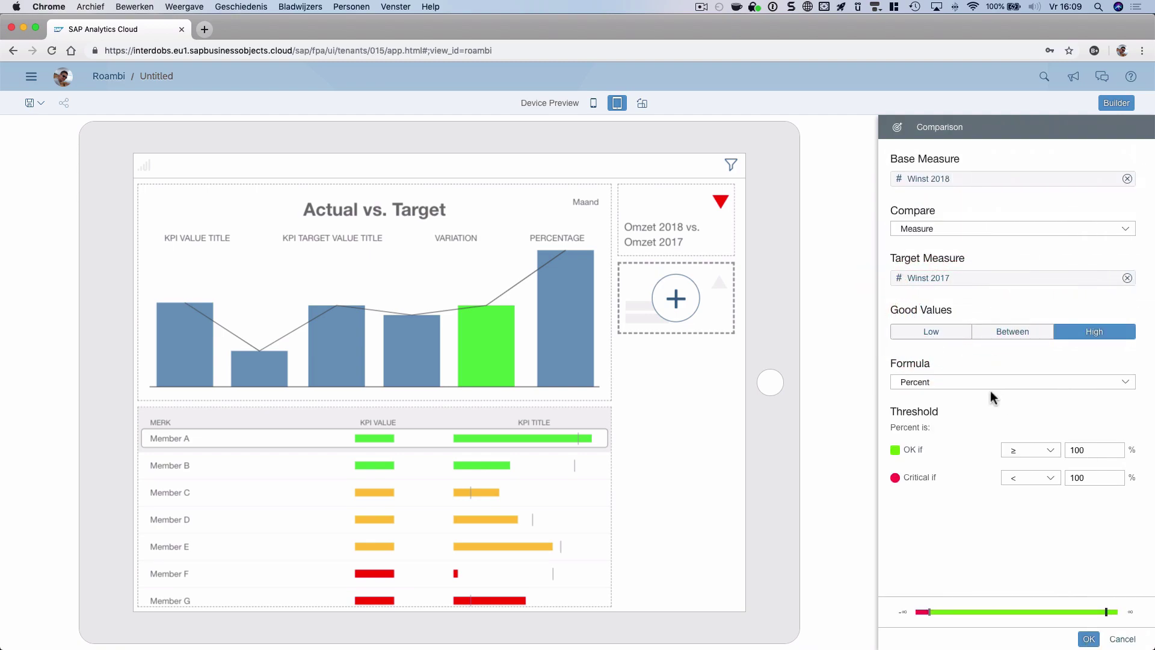
left_click(1126, 383)
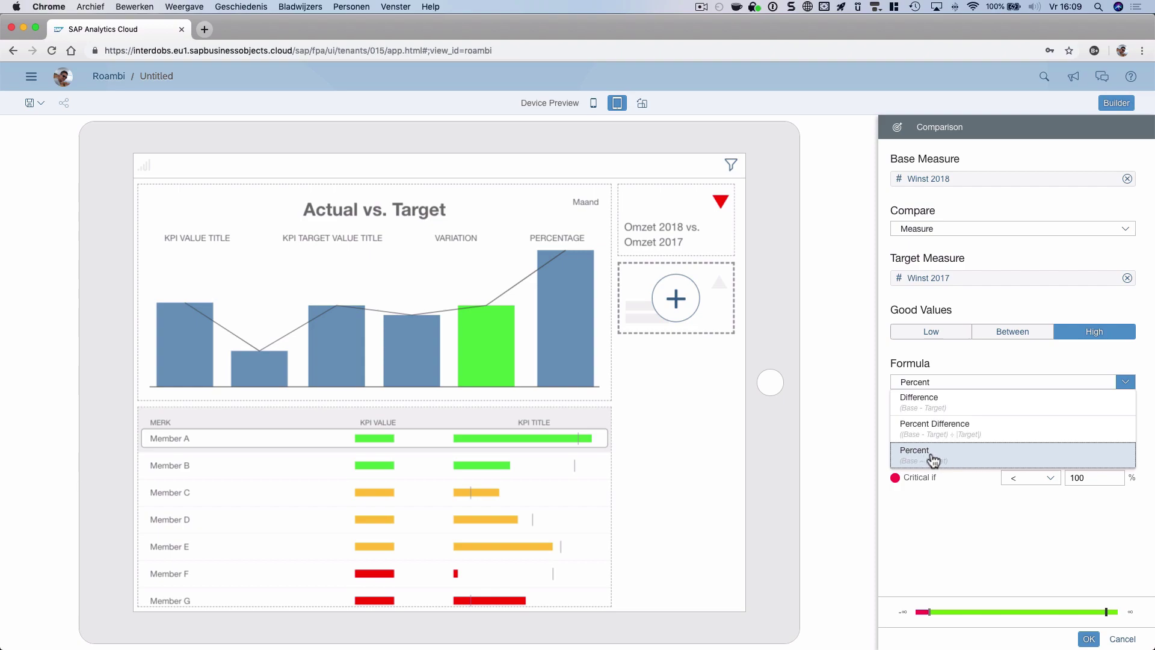
left_click(954, 457)
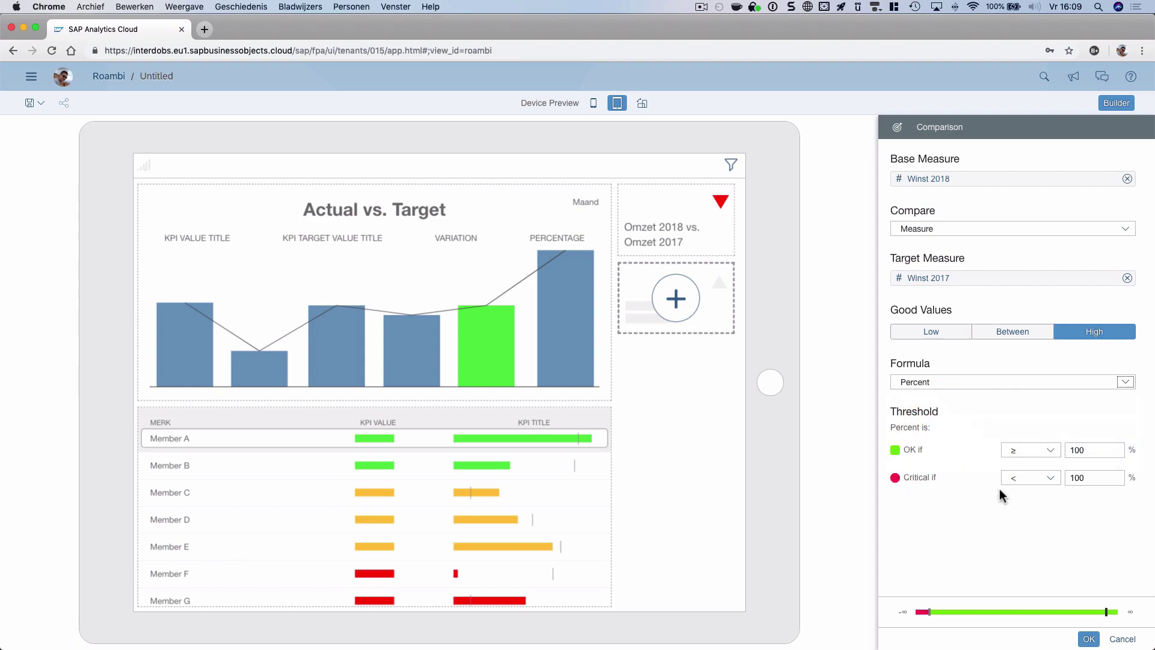
left_click(1089, 638)
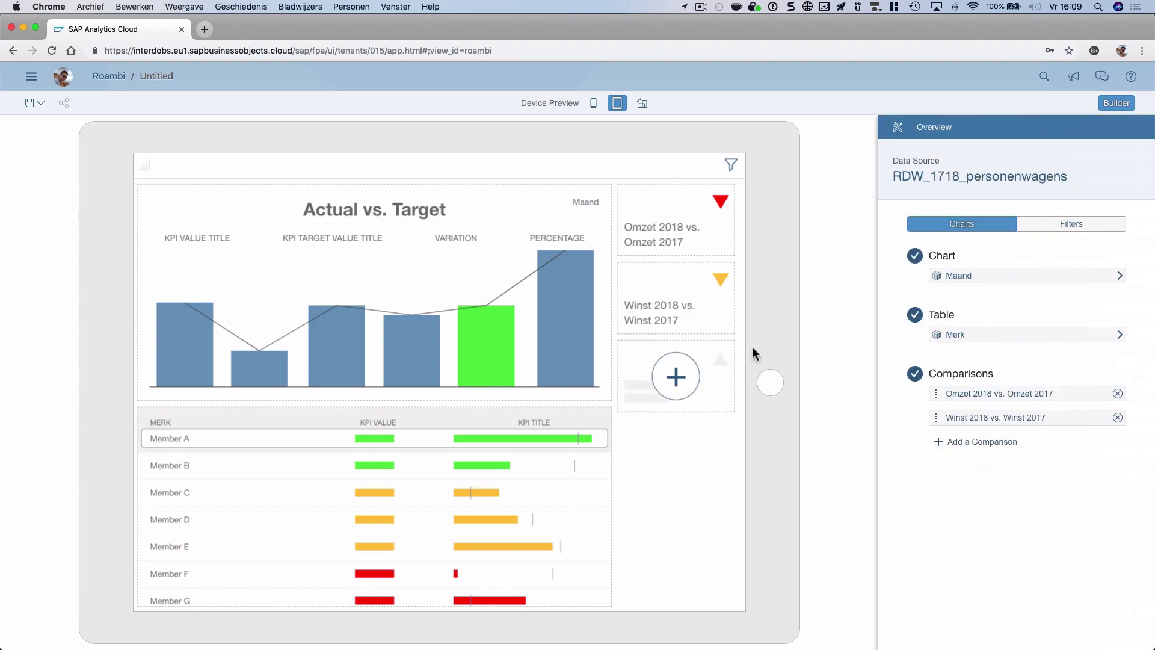
In the Filters settings, begin a report filter and cancel it without choosing a dimension
left_click(1085, 226)
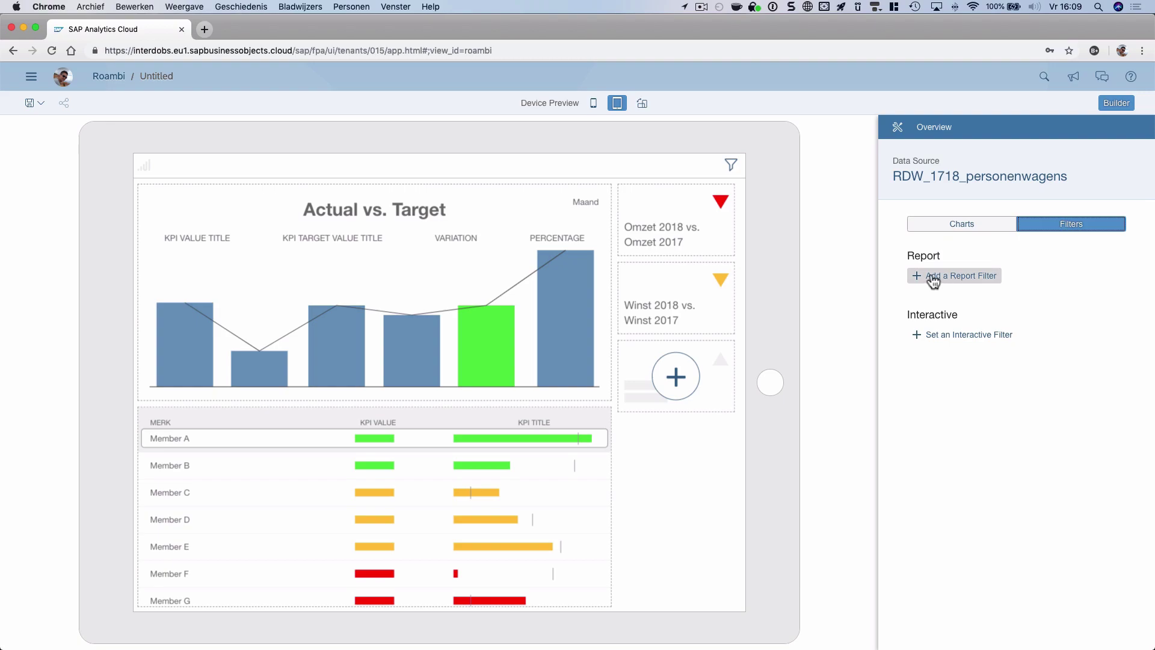
left_click(969, 277)
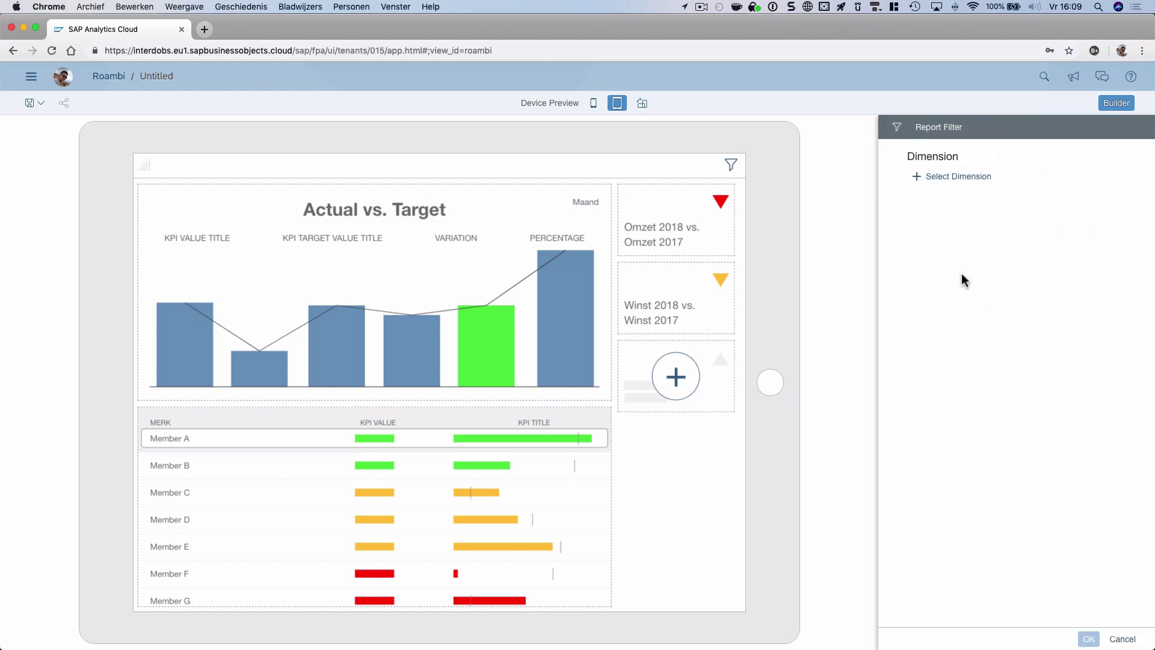
left_click(953, 188)
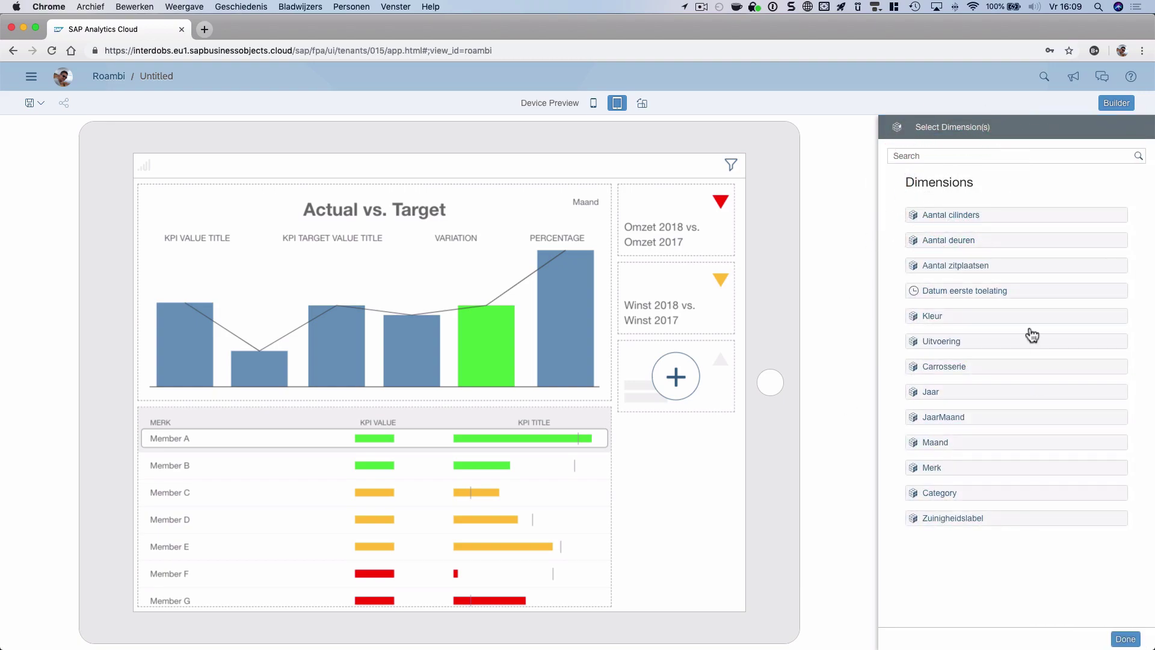
left_click(1125, 639)
left_click(1116, 103)
left_click(1117, 103)
left_click(909, 123)
left_click(1123, 639)
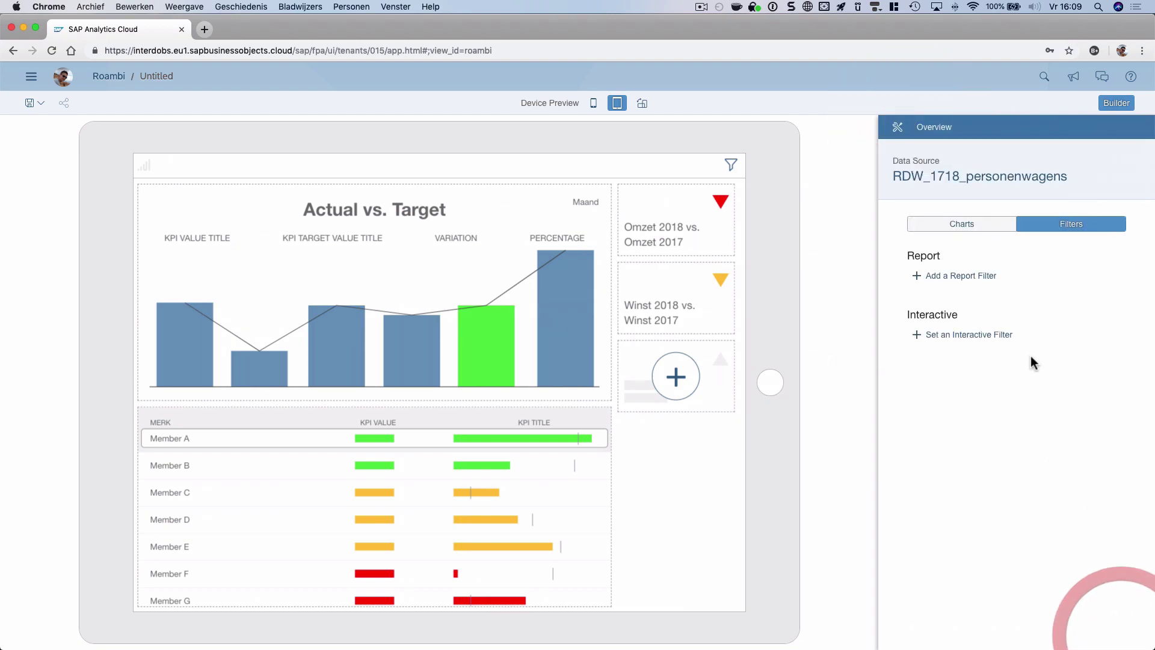
Set an interactive filter on the Kleur dimension
left_click(972, 344)
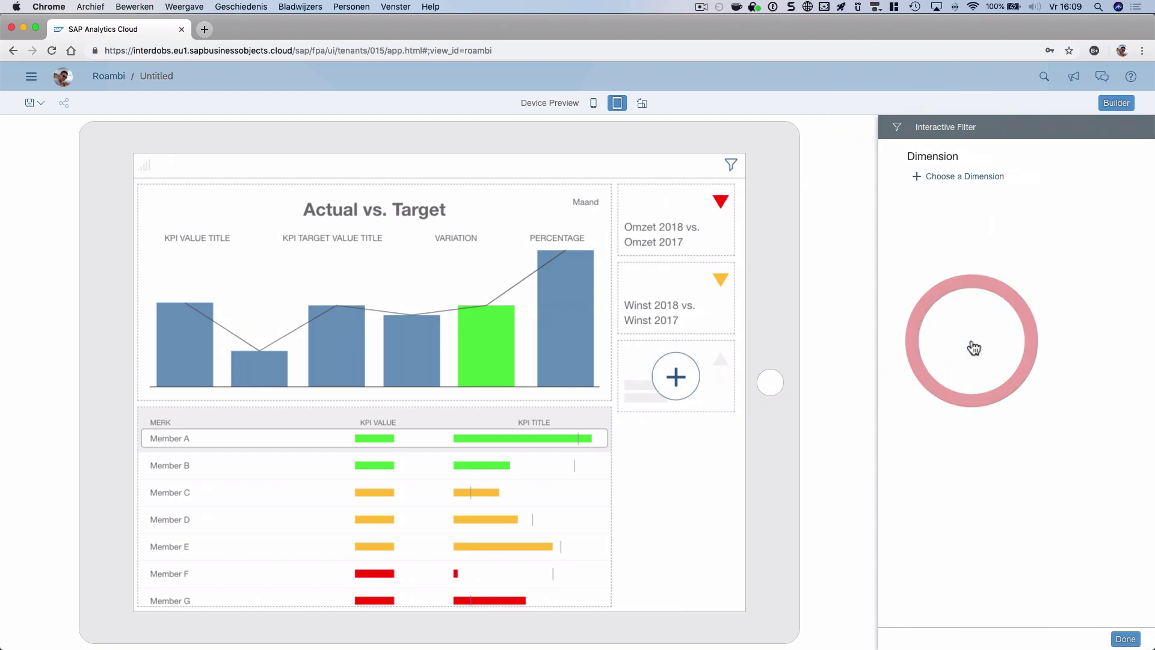
left_click(980, 178)
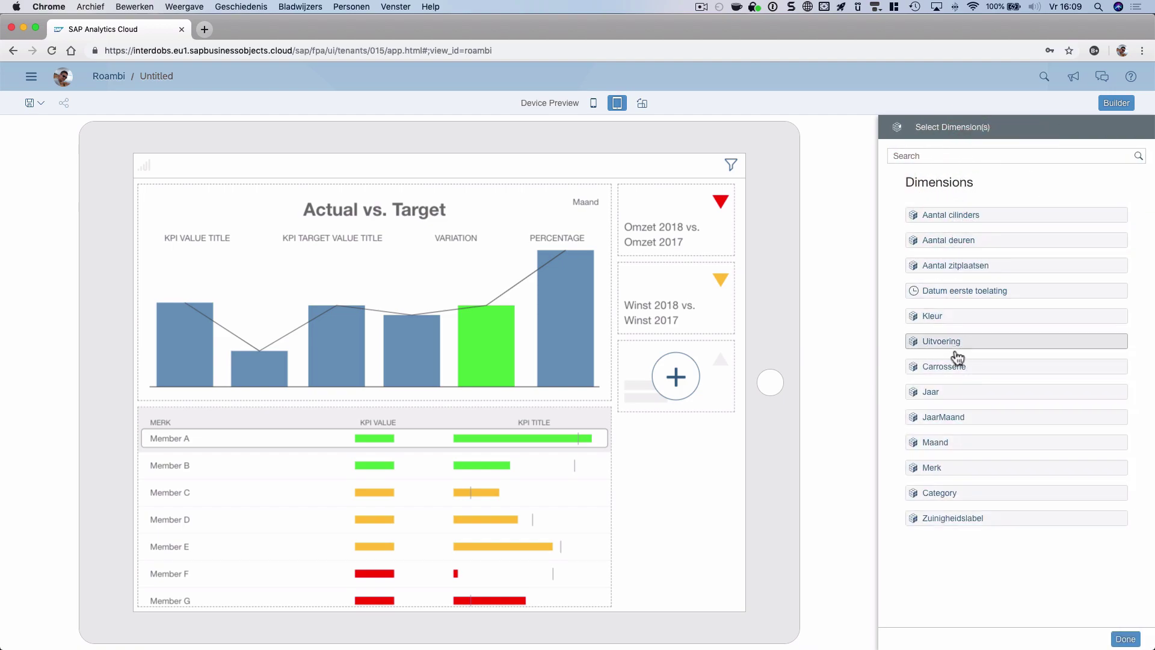
left_click(933, 317)
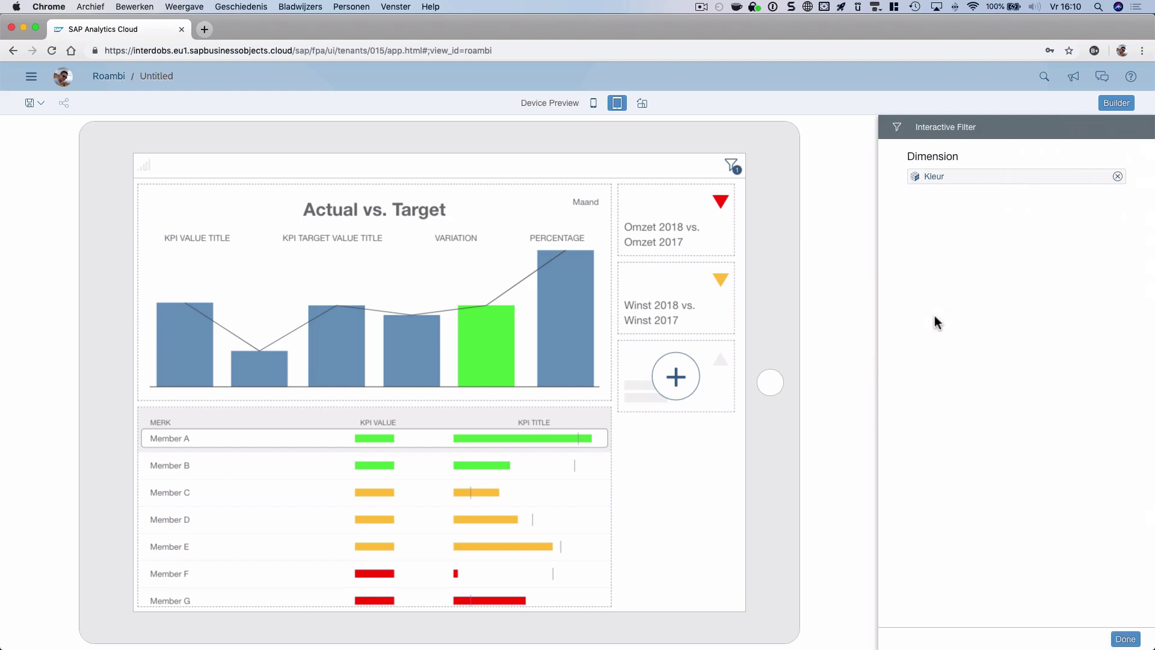
left_click(1125, 640)
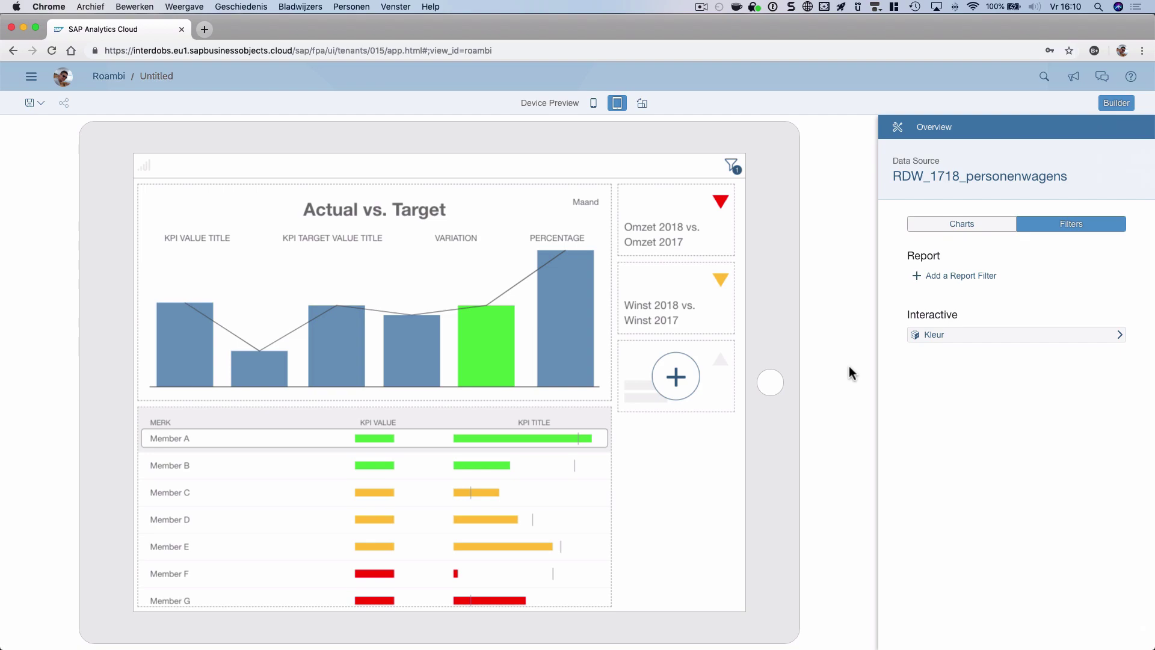
Save the Roambi document as 'myFirstRoambi'
left_click(35, 103)
left_click(51, 123)
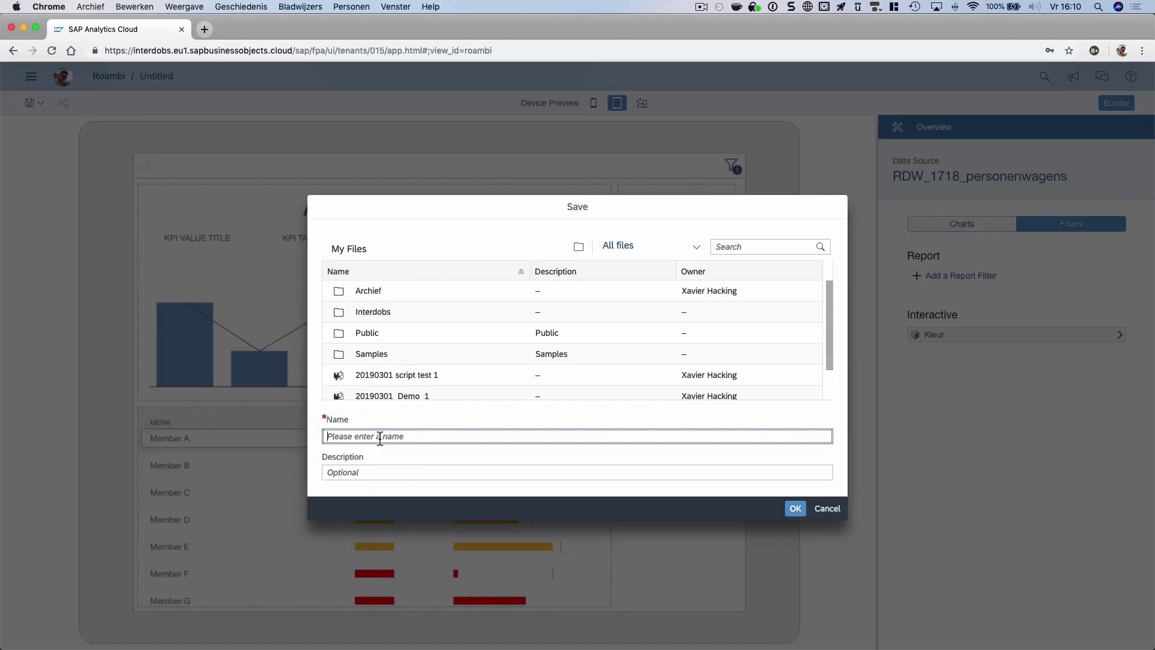
type("myFirstRoambi")
left_click(794, 508)
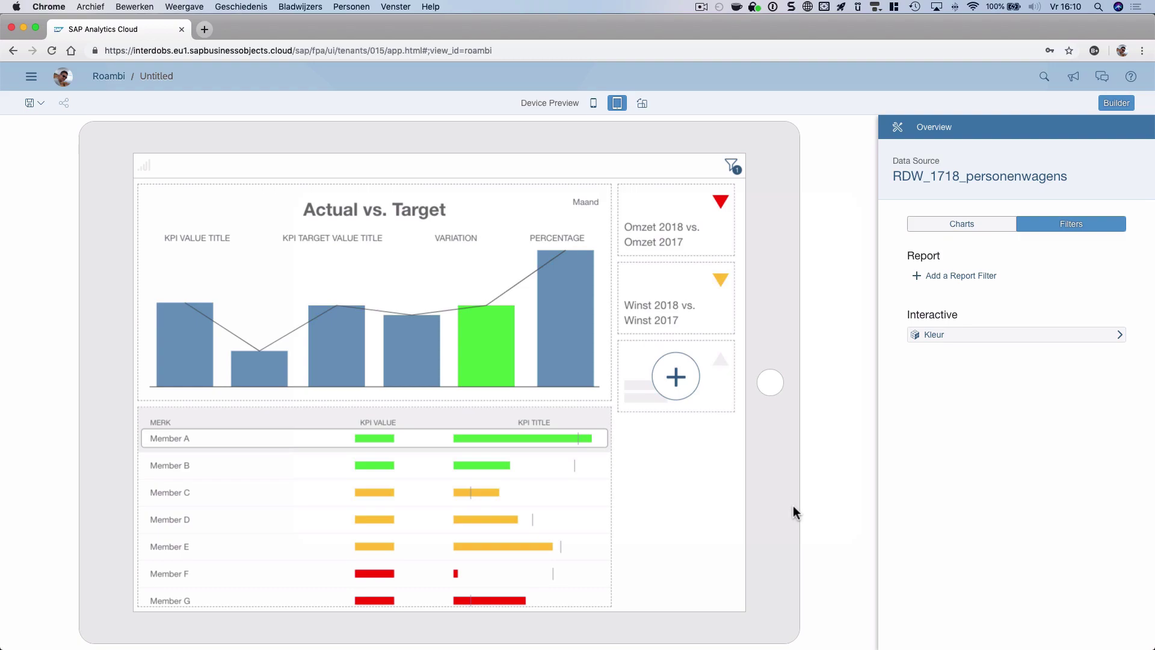
Switch to QuickTime Player and move the iPhone mirror window to the screen centre
key("super+Tab")
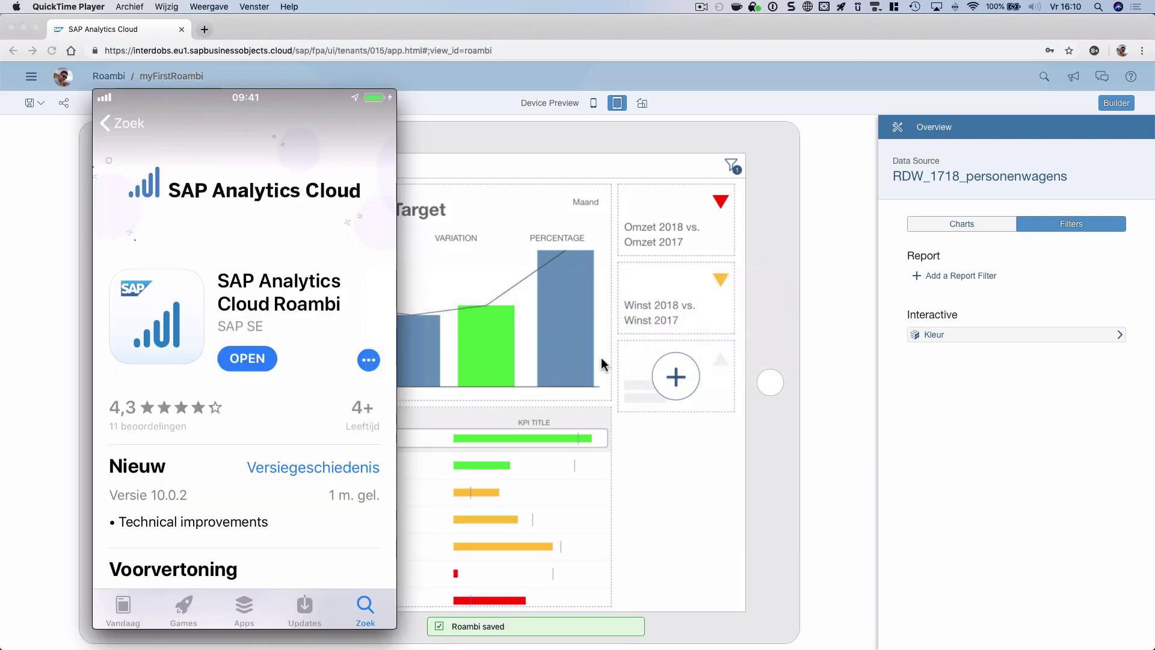
left_click_drag(234, 98, 472, 70)
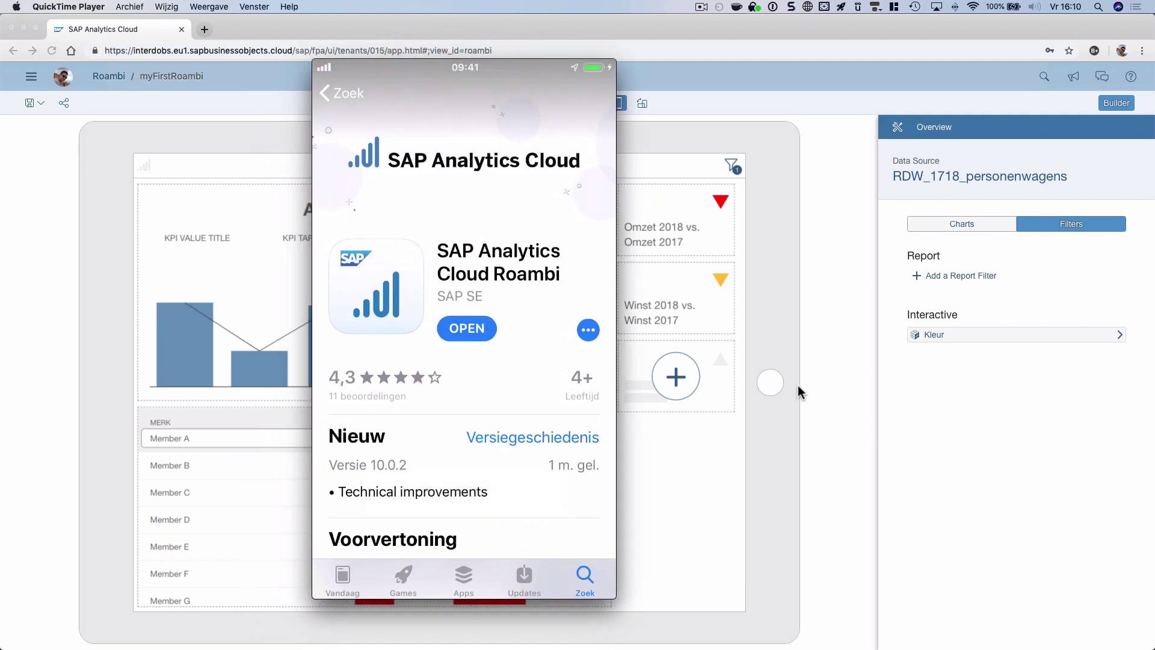